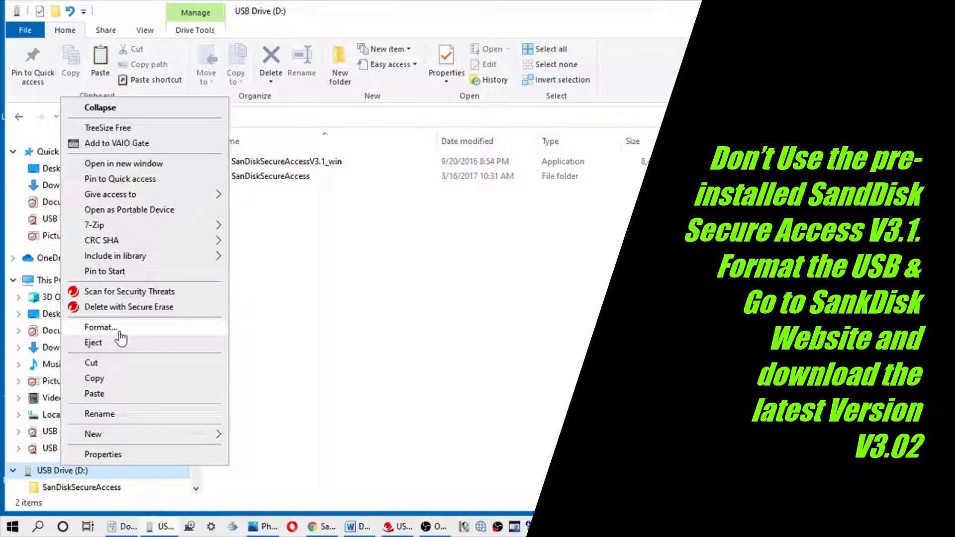
# Quick-format USB Drive (D:) as exFAT with 128 KB allocation units and dismiss Format Complete.
pyautogui.click(120, 332)
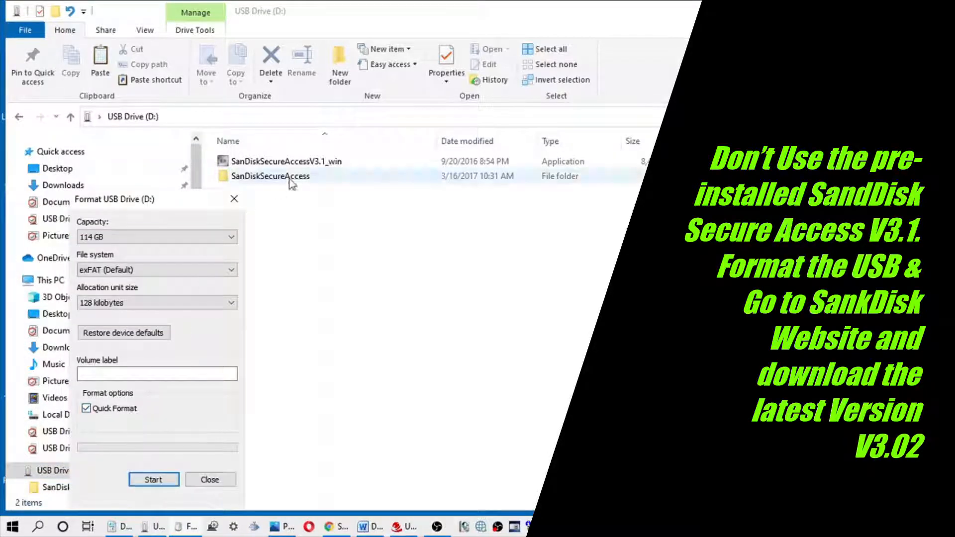
pyautogui.click(160, 483)
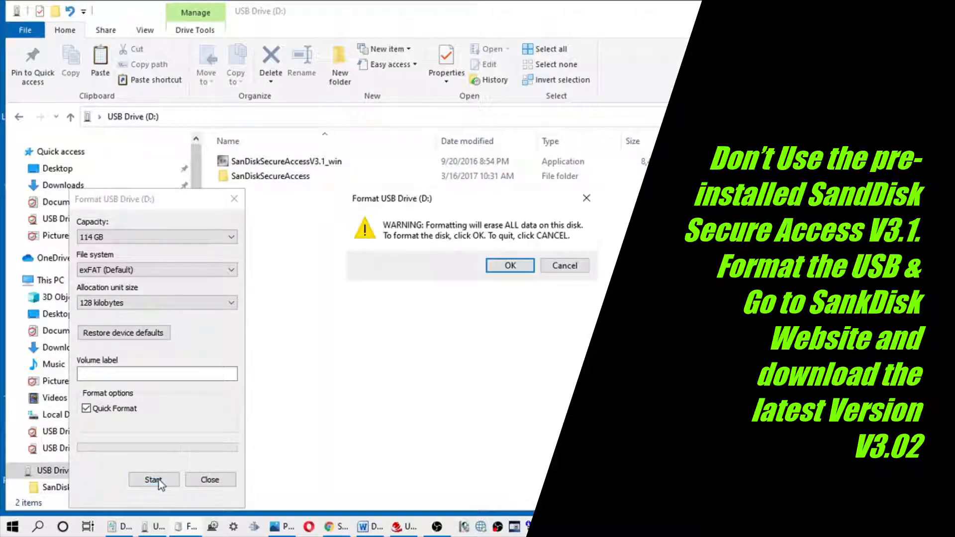
pyautogui.click(508, 266)
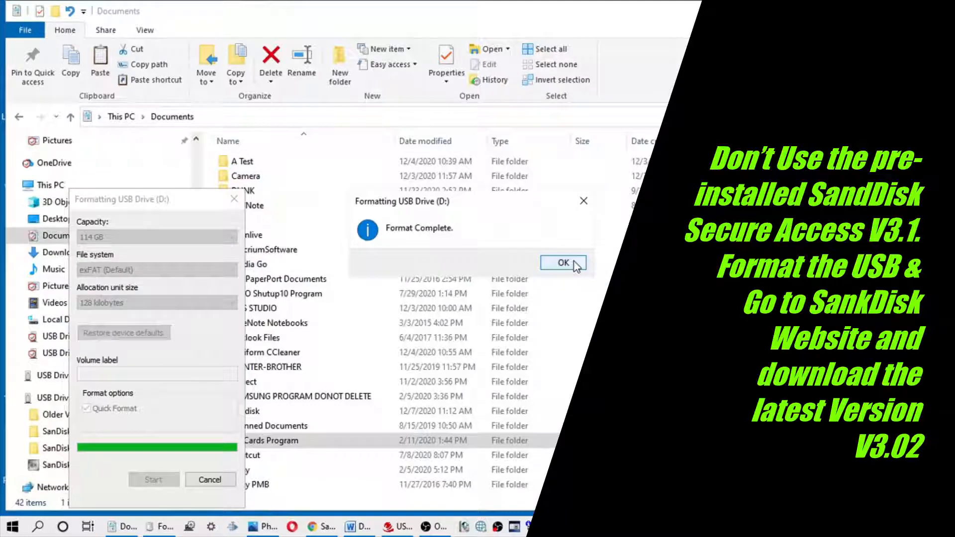
pyautogui.click(563, 262)
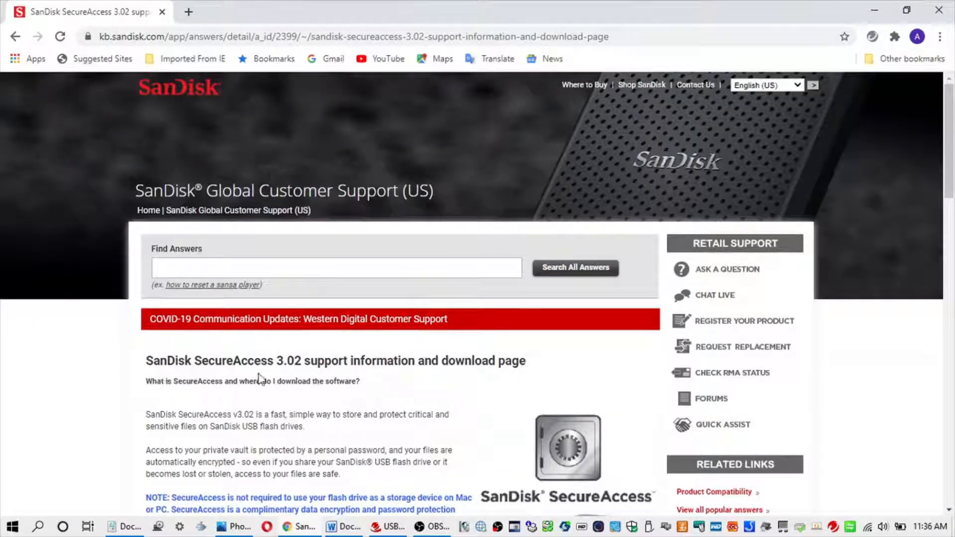
# Save the SanDisk SecureAccess 3.02 PC installer to USB Drive (D:) and run it.
pyautogui.scroll(-5, 408, 378)
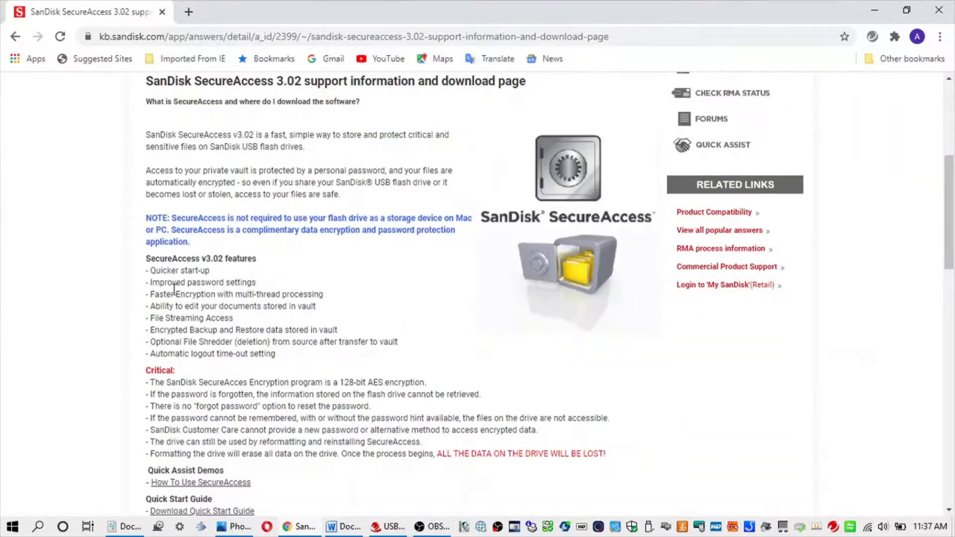
pyautogui.scroll(-4, 340, 382)
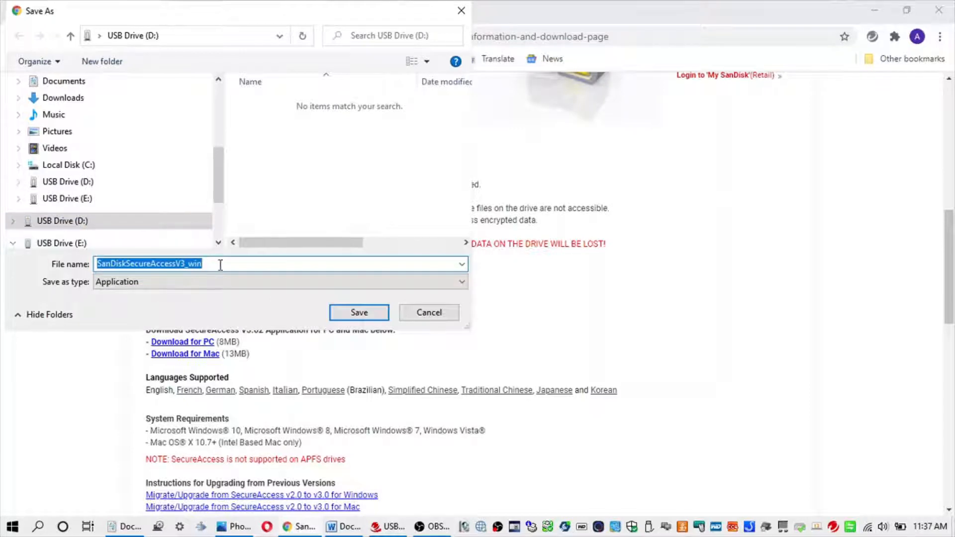
pyautogui.click(353, 313)
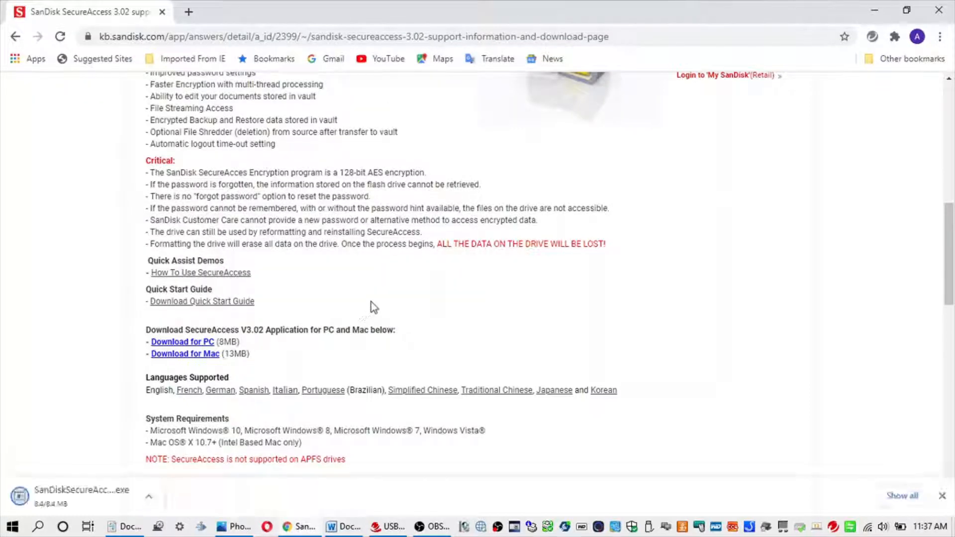
pyautogui.click(119, 505)
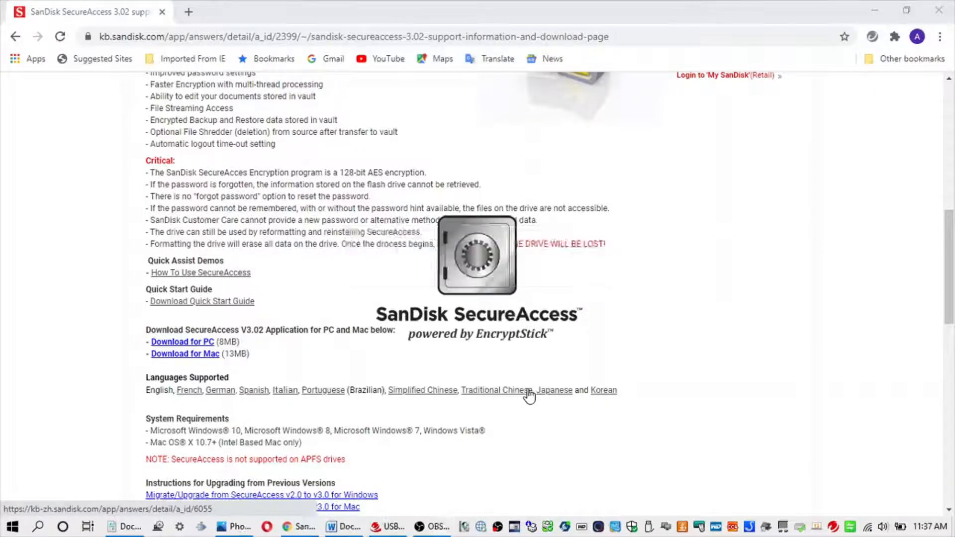
# Get past the welcome screen and accept the SecureAccess license agreement.
pyautogui.click(694, 342)
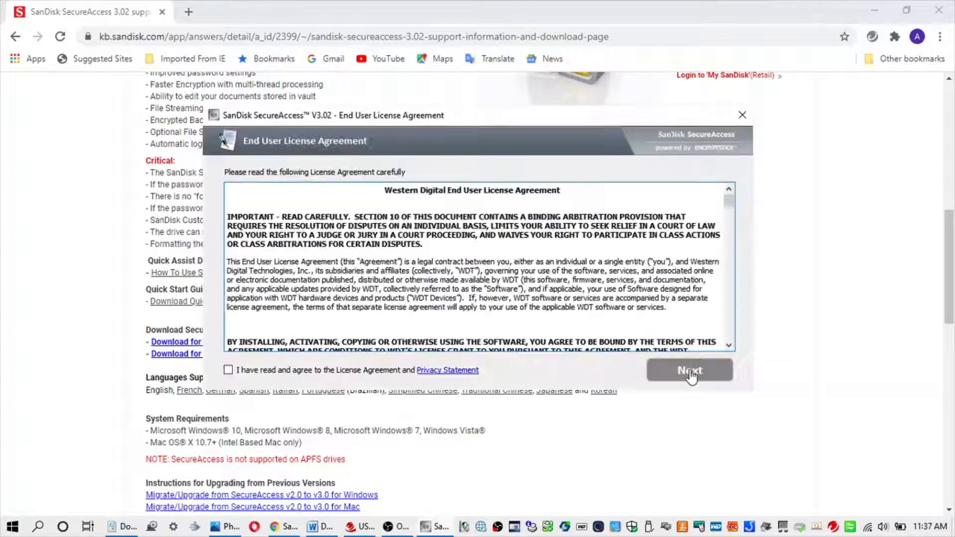
pyautogui.click(228, 370)
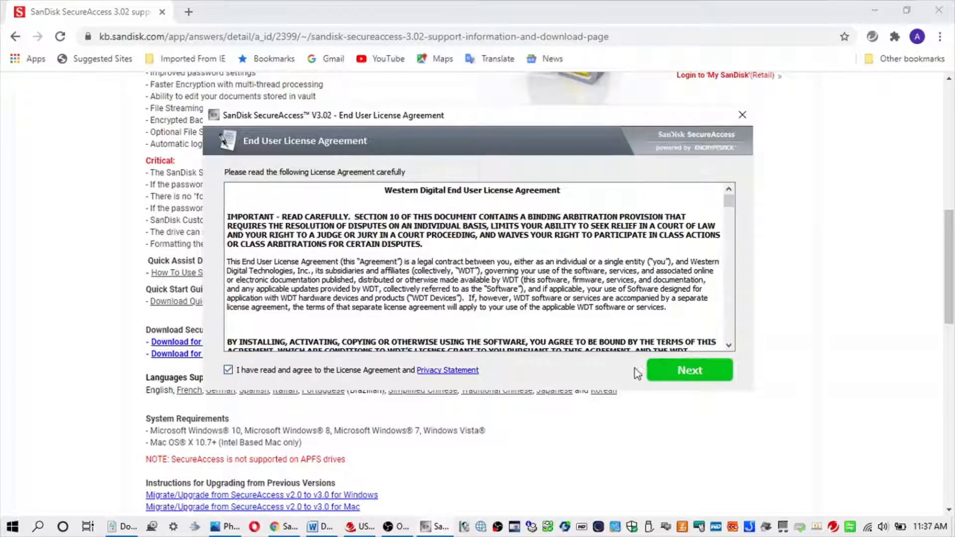
pyautogui.click(638, 373)
# Enter and confirm a matching vault password with the hint Colours.
pyautogui.click(157, 108)
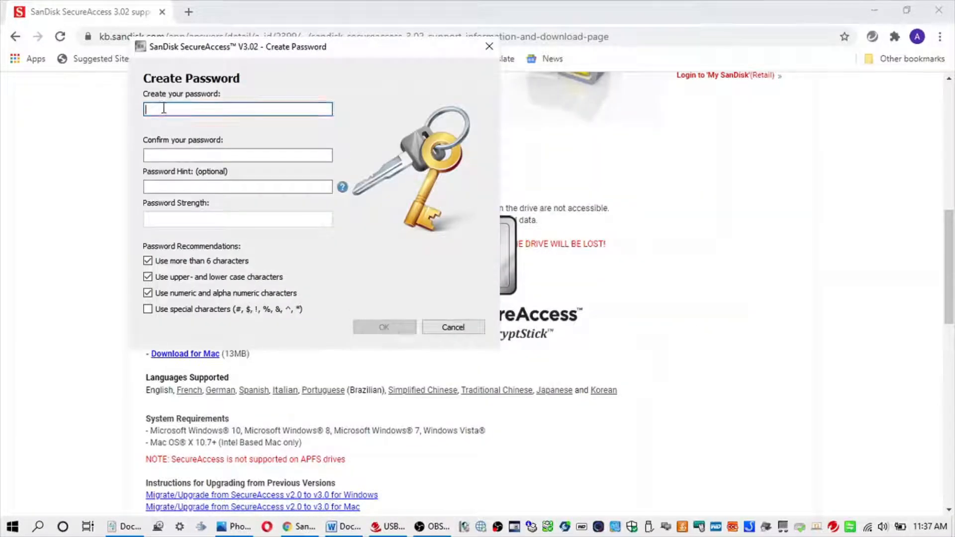
pyautogui.write('a')
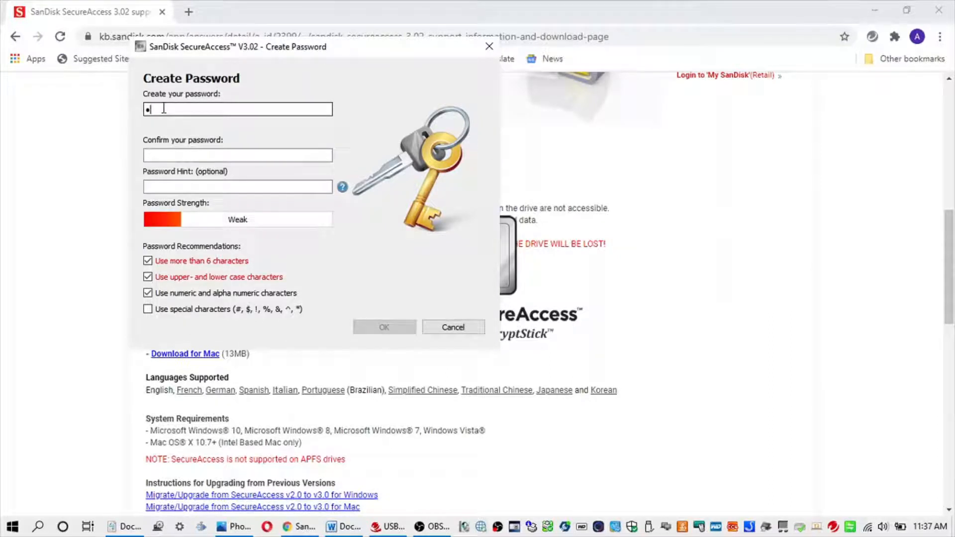
pyautogui.write('aaa')
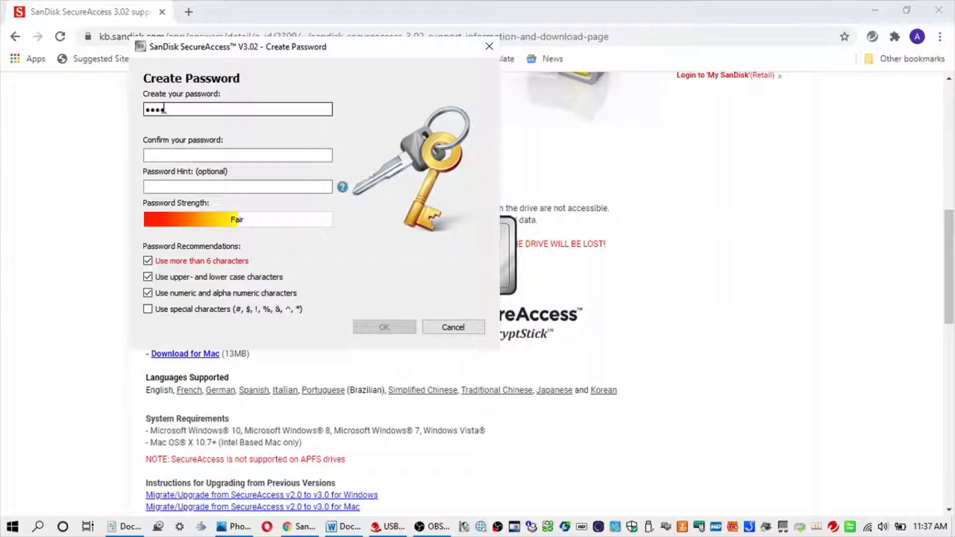
pyautogui.write('aaaaaa')
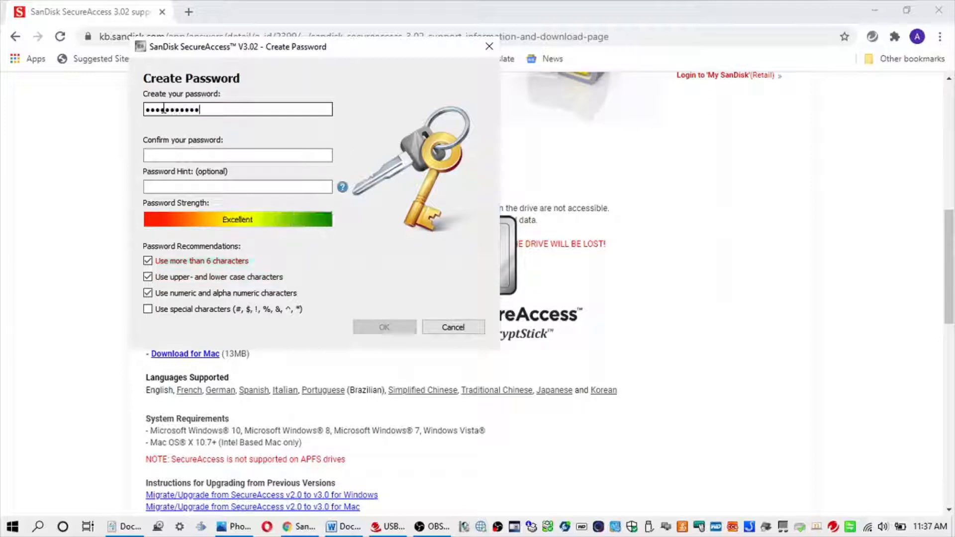
pyautogui.click(189, 158)
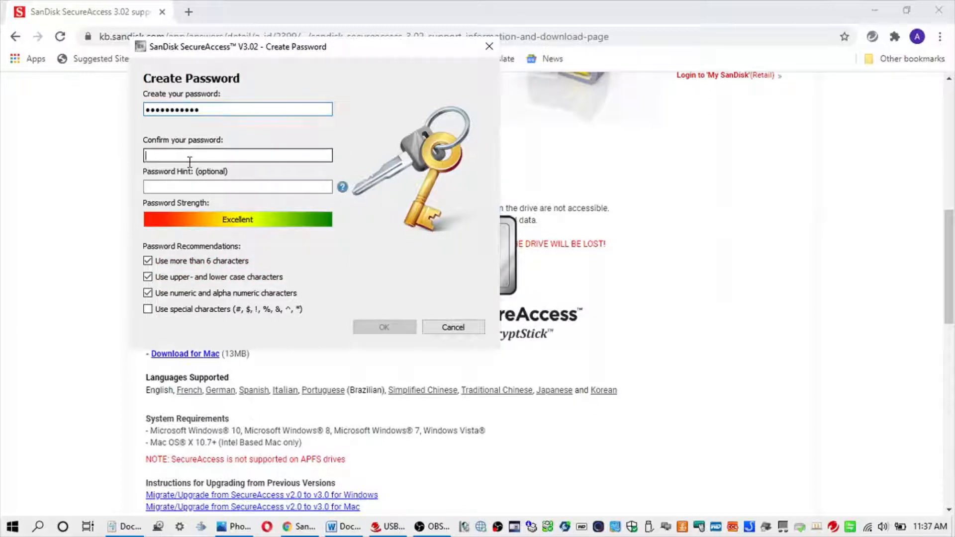
pyautogui.write('a')
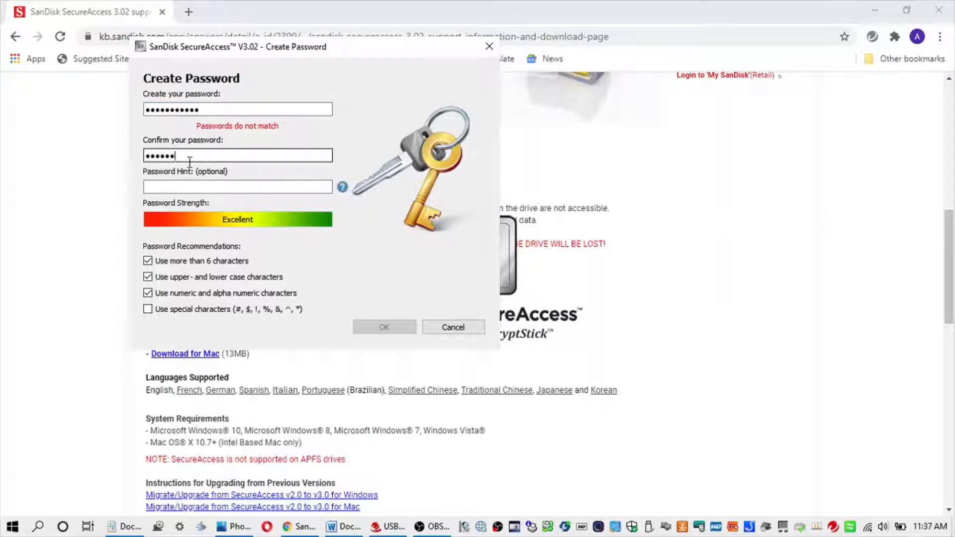
pyautogui.write('abc')
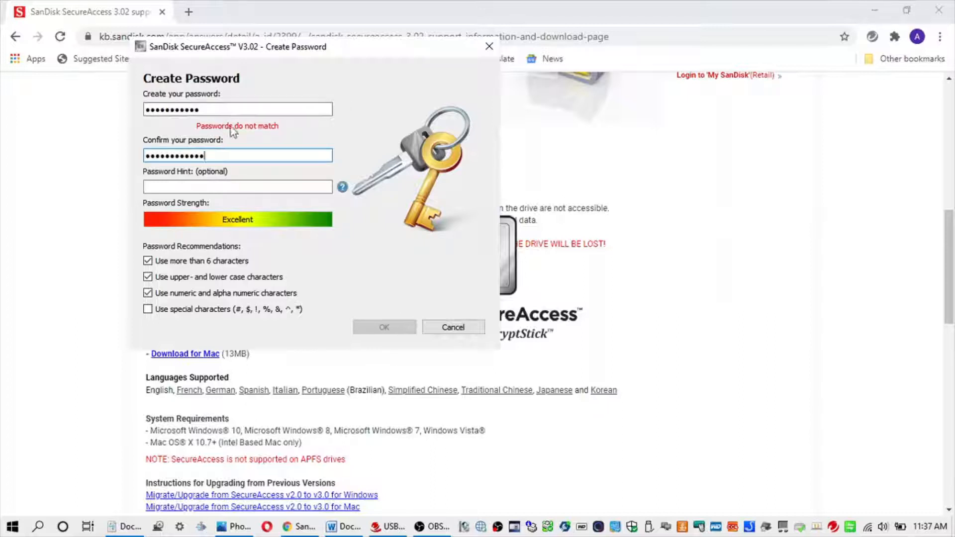
pyautogui.press('BackSpace')
pyautogui.press('BackSpace')
pyautogui.press('BackSpace')
pyautogui.press('BackSpace')
pyautogui.press('BackSpace')
pyautogui.press('BackSpace')
pyautogui.press('BackSpace')
pyautogui.press('BackSpace')
pyautogui.press('BackSpace')
pyautogui.press('BackSpace')
pyautogui.press('BackSpace')
pyautogui.press('BackSpace')
pyautogui.press('BackSpace')
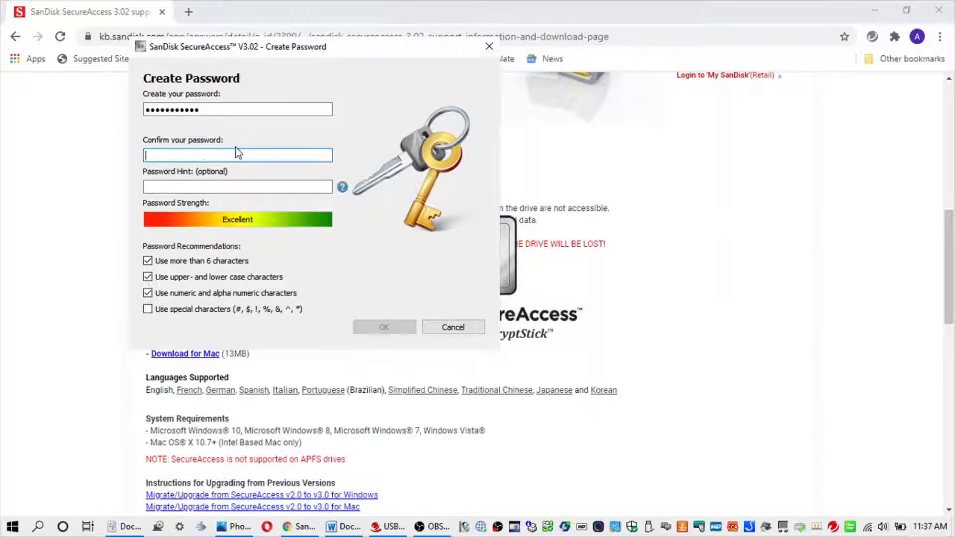
pyautogui.write('abcdef')
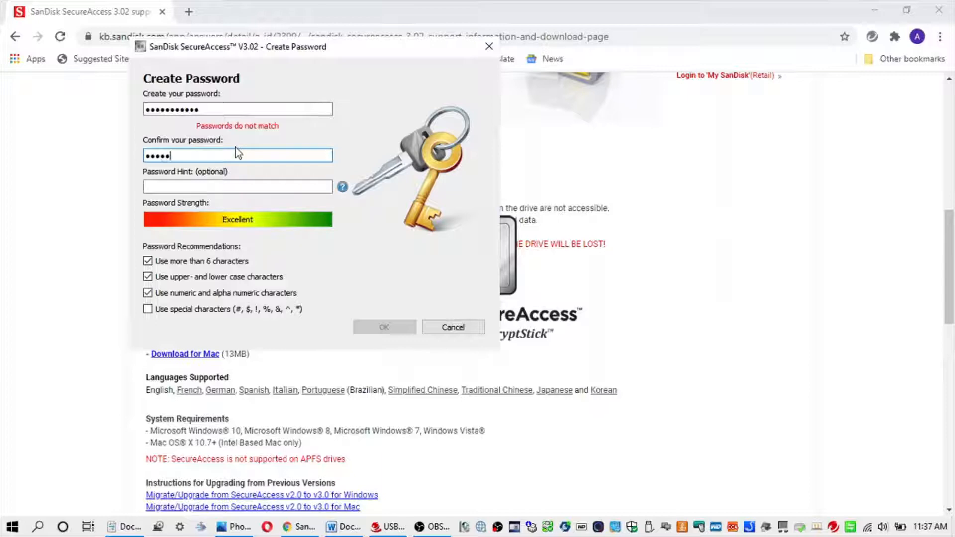
pyautogui.write('ghijkl')
pyautogui.moveTo(205, 105); pyautogui.dragTo(2, 110)
pyautogui.write('a')
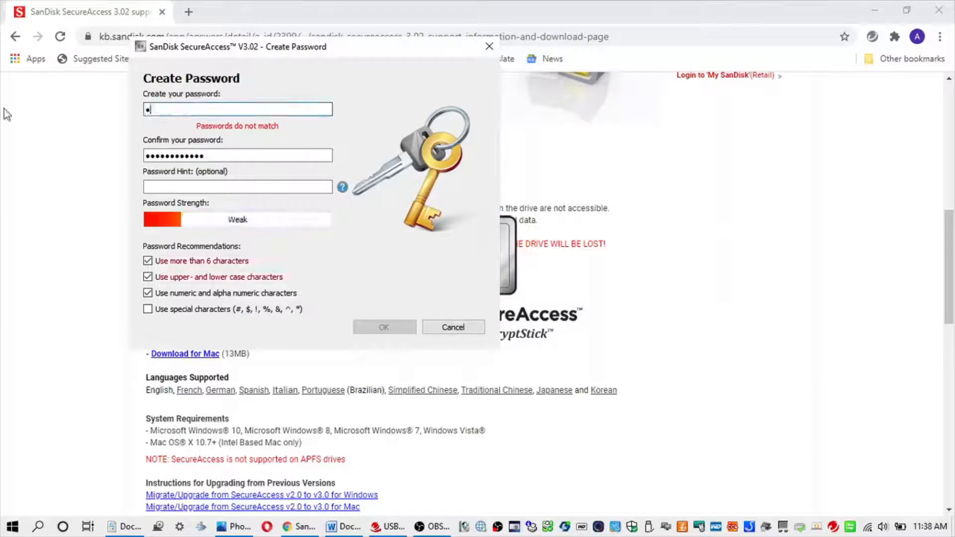
pyautogui.write('bcdef')
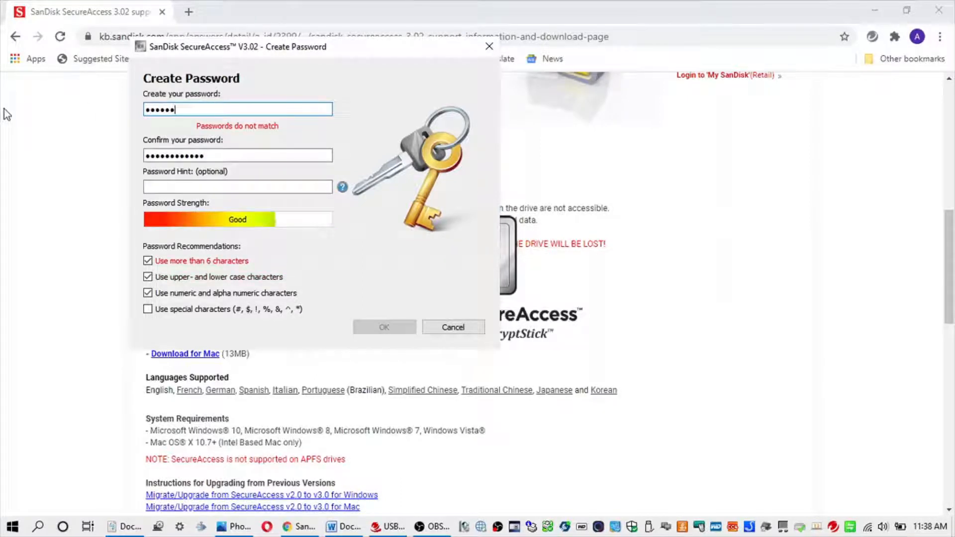
pyautogui.write('ghijkl')
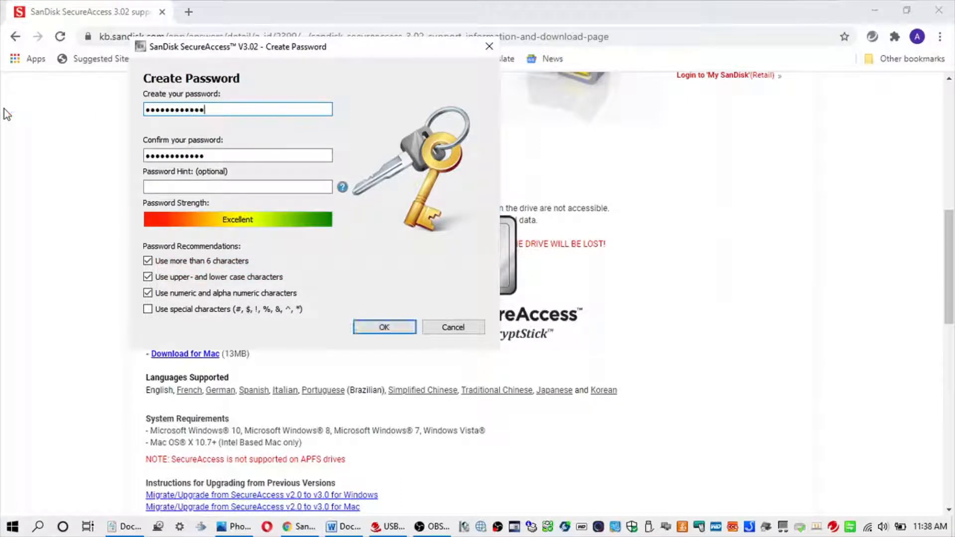
pyautogui.click(171, 187)
pyautogui.write('c')
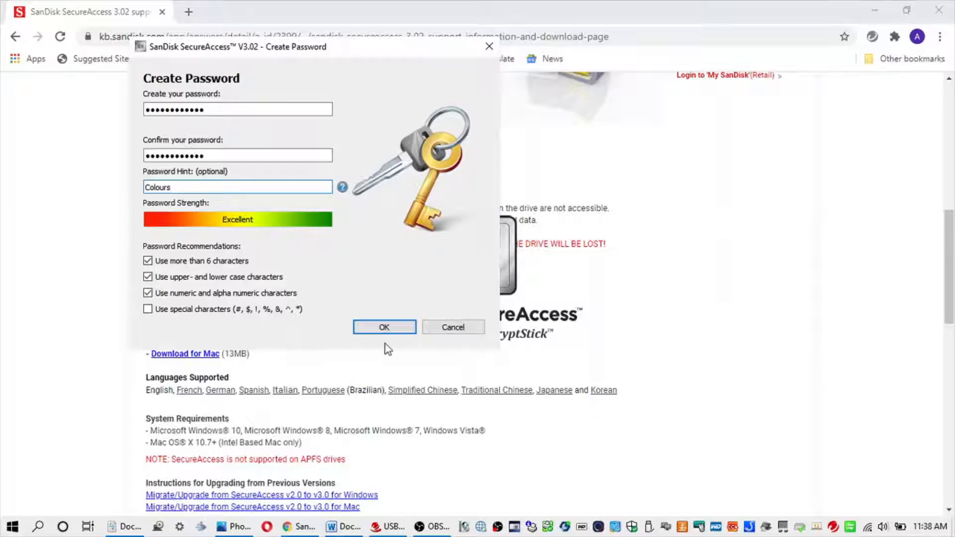
pyautogui.click(384, 327)
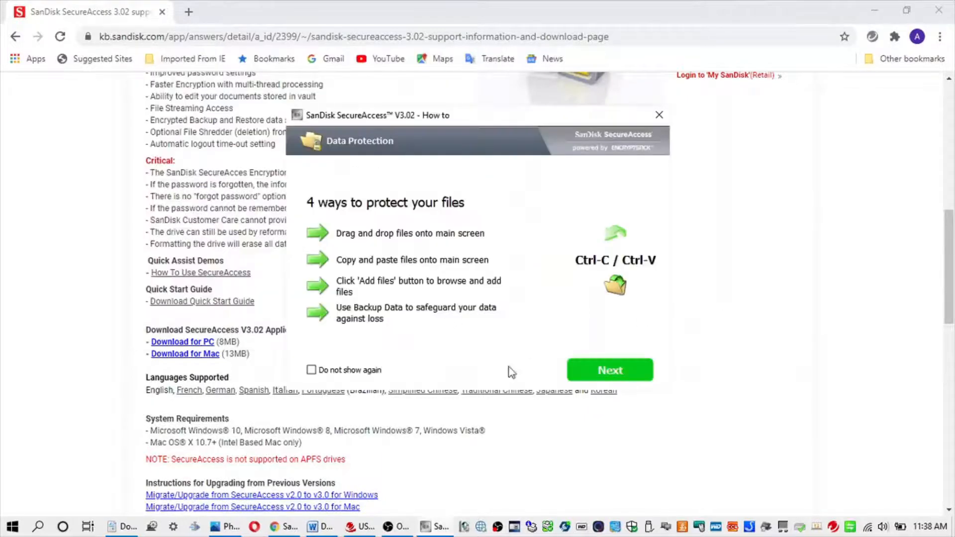
# Create the vault folder 'Testing adding a folder', then show the folders on drive C:.
pyautogui.click(607, 369)
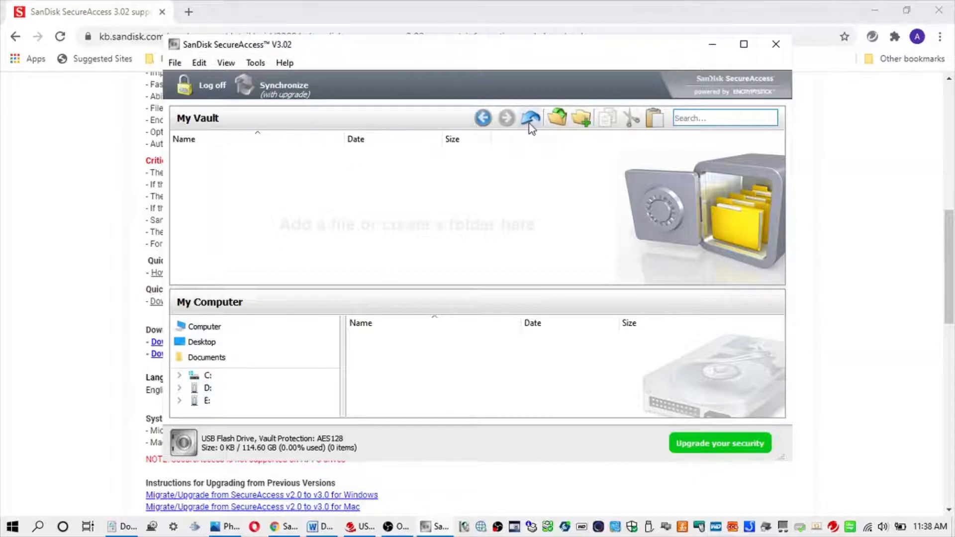
pyautogui.click(581, 117)
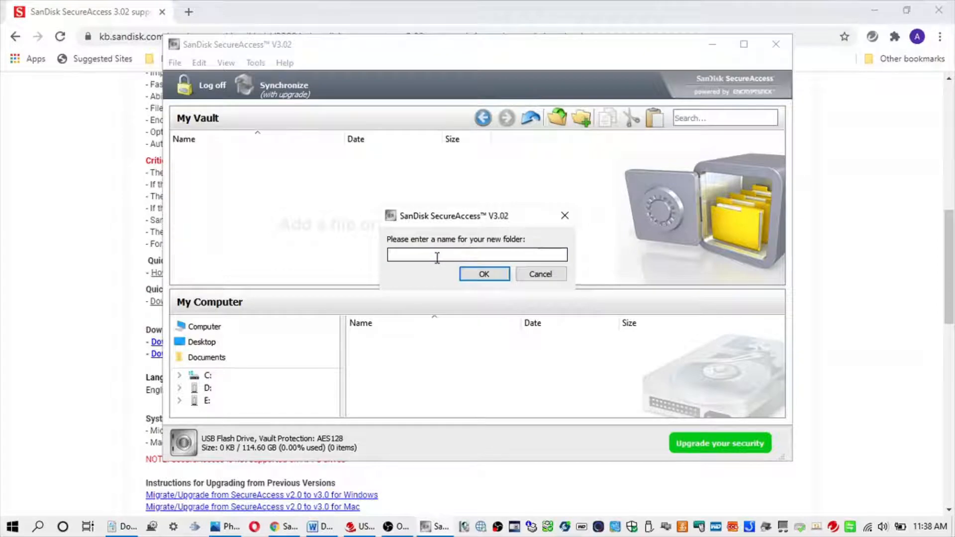
pyautogui.write('Testing adding a folder')
pyautogui.click(487, 276)
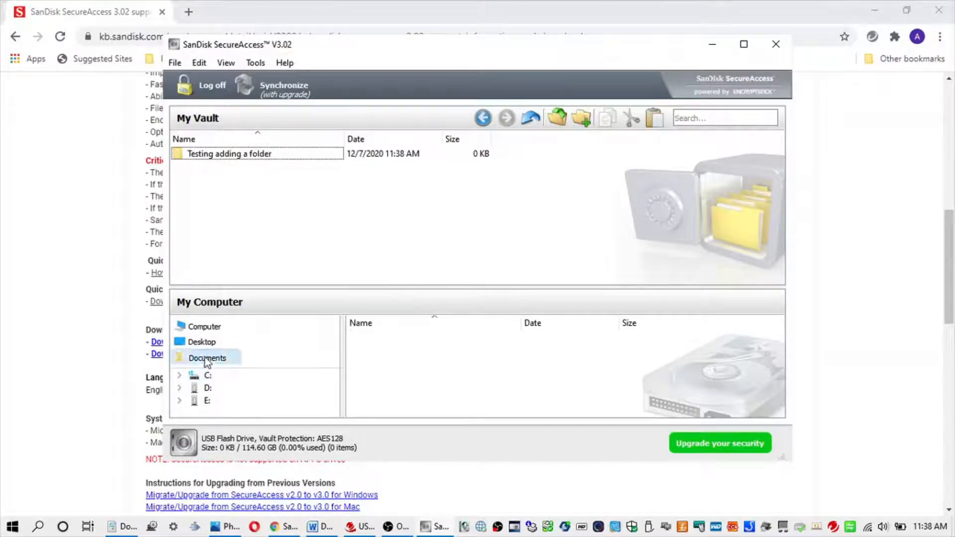
pyautogui.click(208, 375)
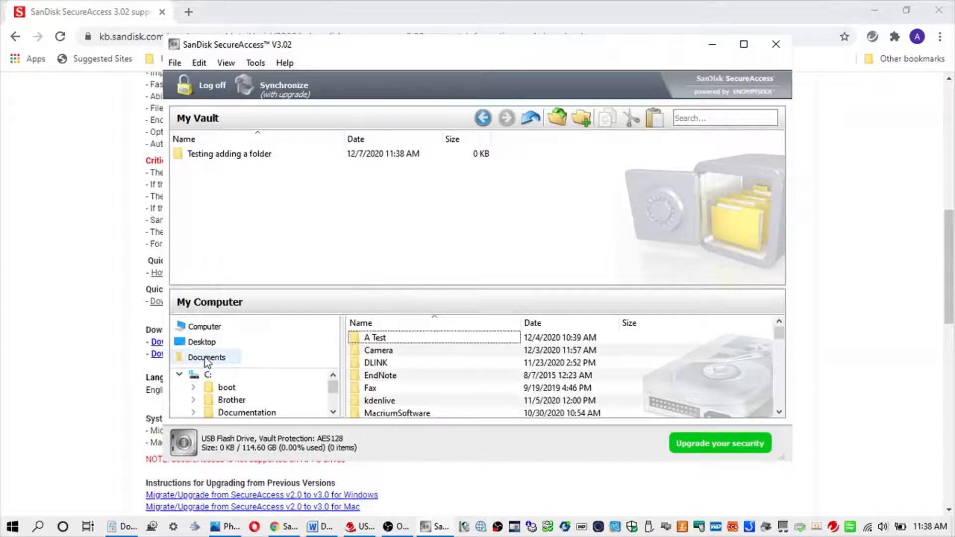
# Drag A Test into 'Testing adding a folder' and verify its two JPG photos.
pyautogui.click(413, 337)
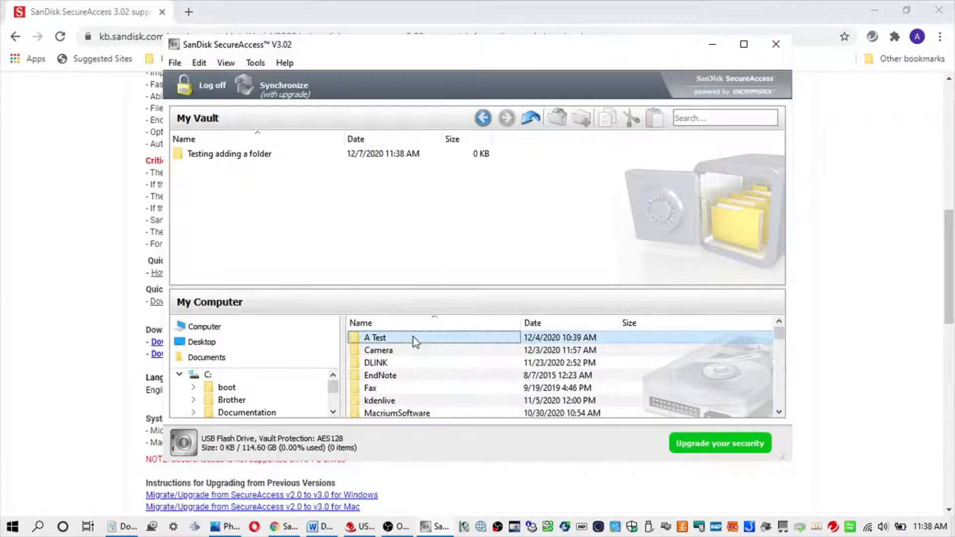
pyautogui.moveTo(413, 336); pyautogui.dragTo(292, 159)
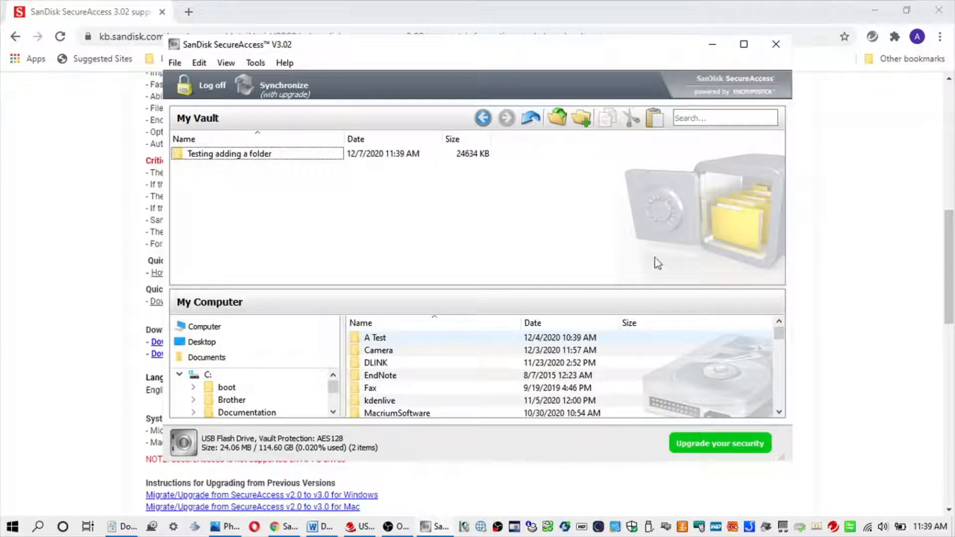
pyautogui.doubleClick(232, 154)
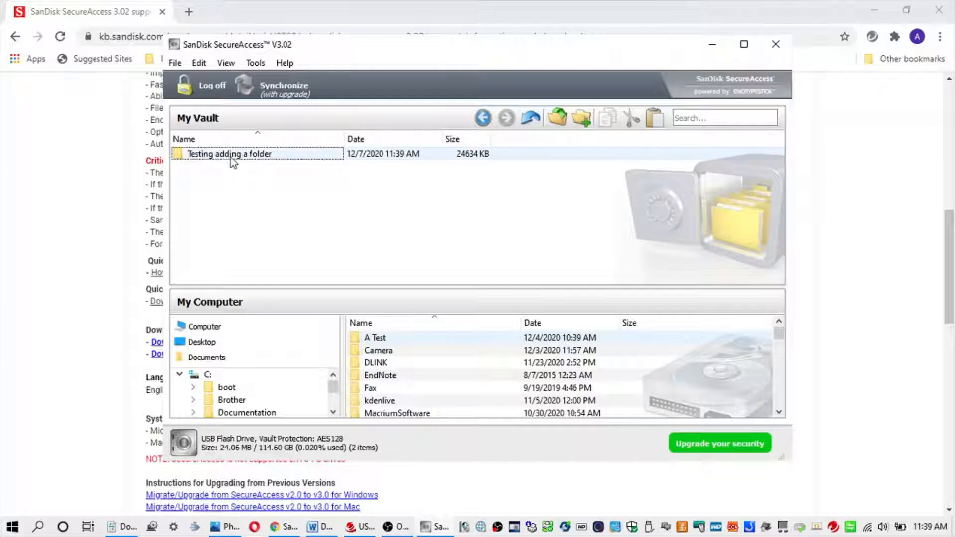
pyautogui.doubleClick(197, 158)
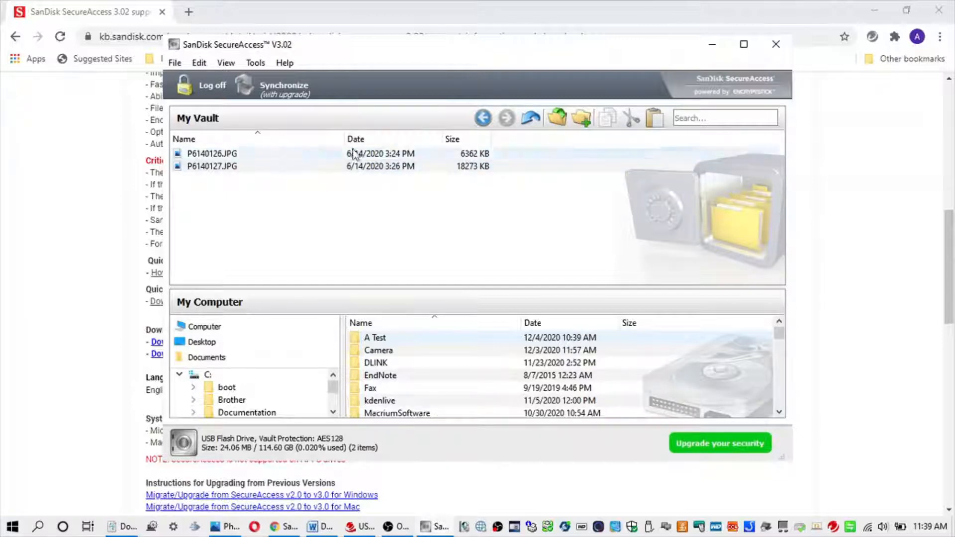
pyautogui.click(532, 118)
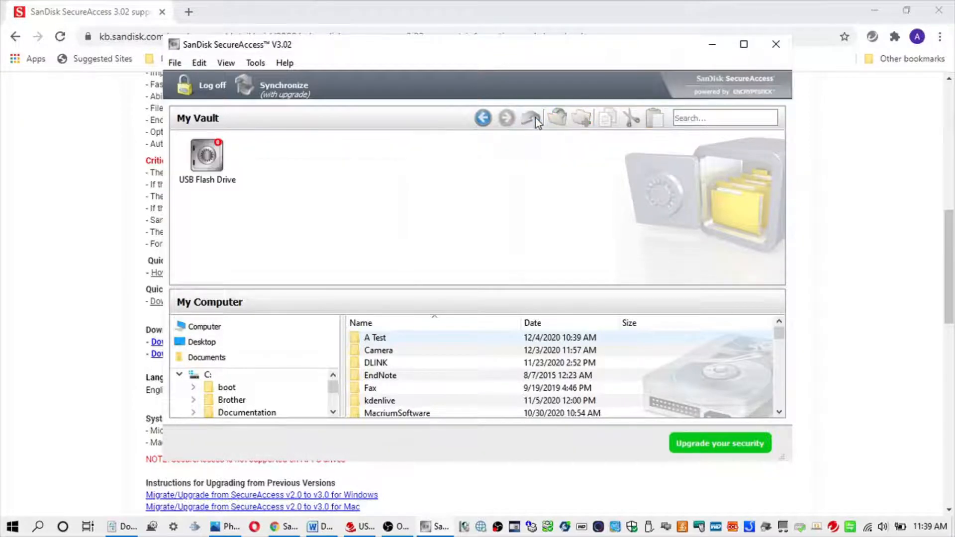
pyautogui.doubleClick(207, 166)
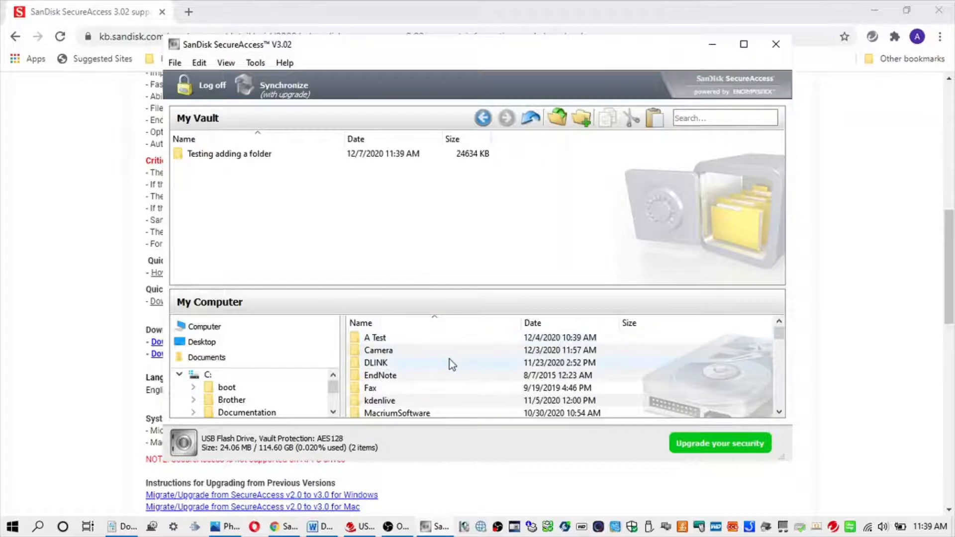
# Cancel adding files, return My Vault to its top level, and browse the File and Edit menus.
pyautogui.click(565, 120)
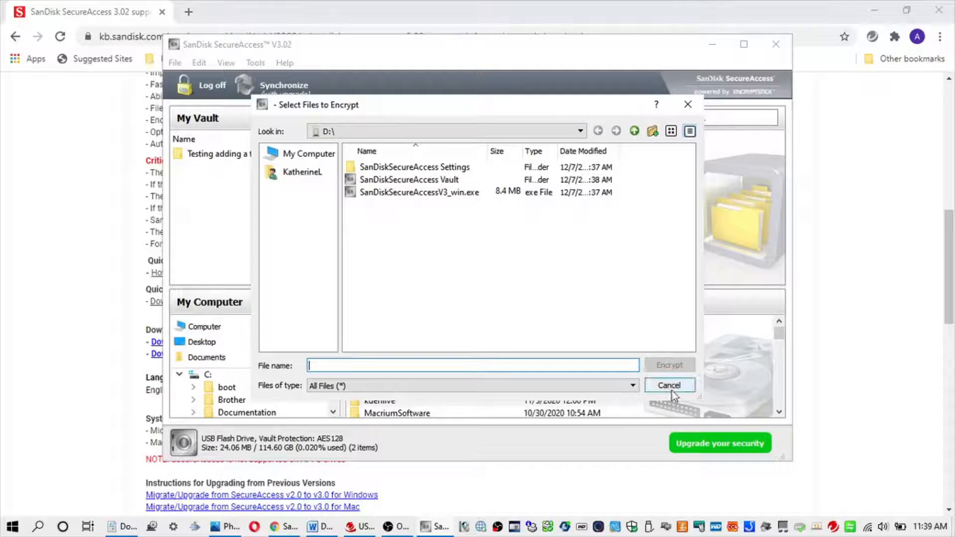
pyautogui.click(670, 385)
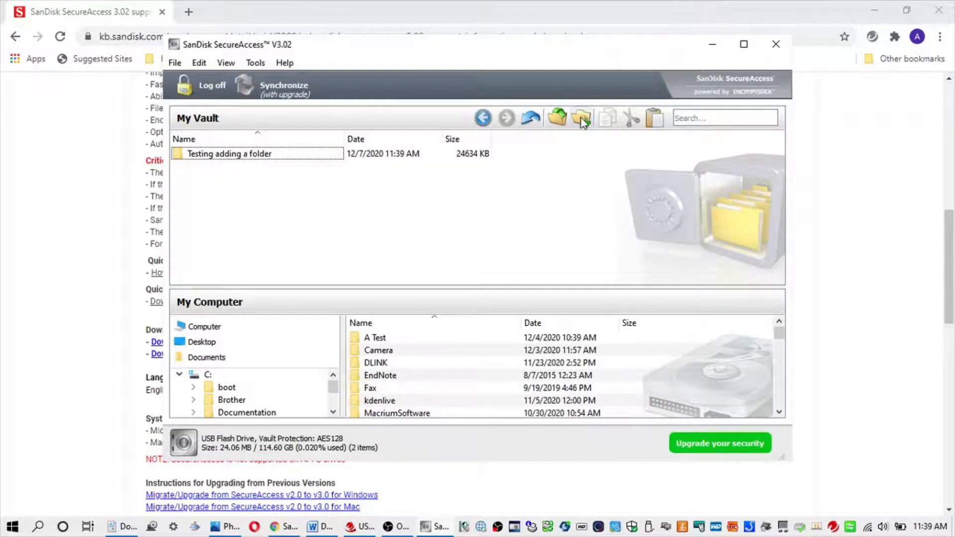
pyautogui.click(531, 120)
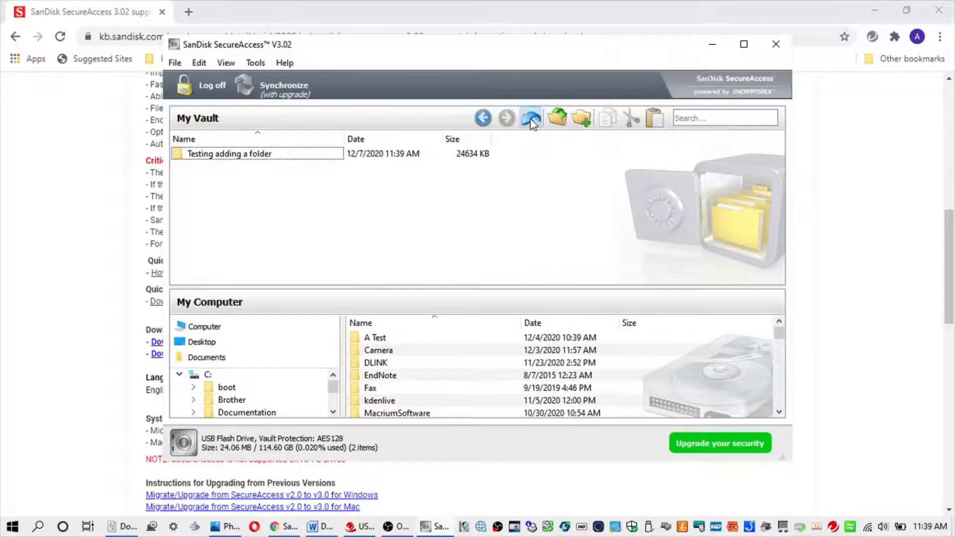
pyautogui.click(179, 63)
pyautogui.moveTo(199, 62)
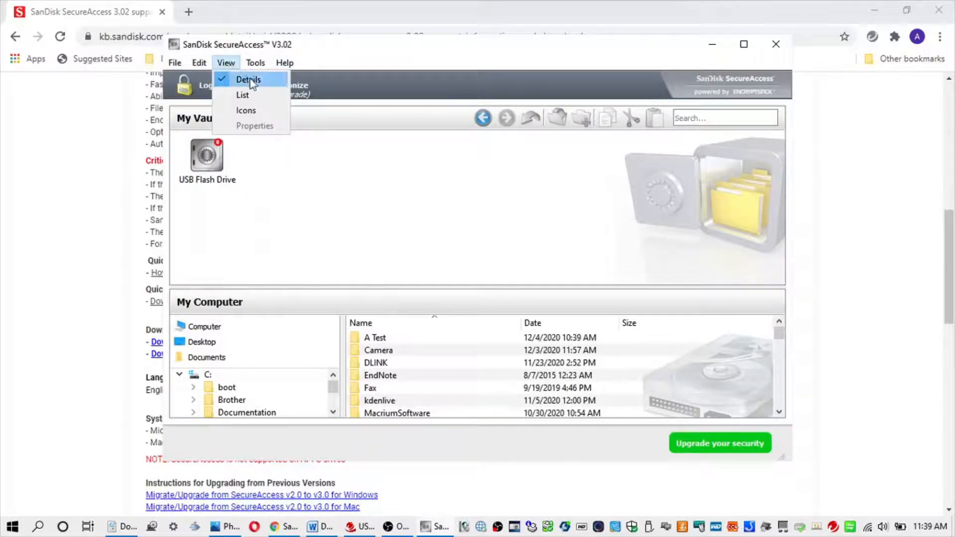
# Browse the View and Tools menus, keeping the icon view unchanged.
pyautogui.click(257, 99)
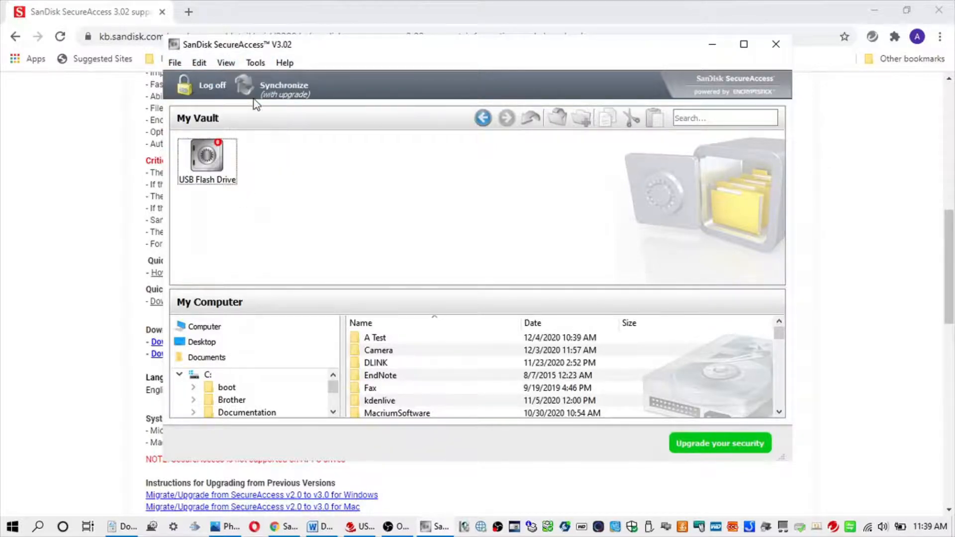
pyautogui.click(224, 63)
pyautogui.click(249, 114)
pyautogui.click(255, 63)
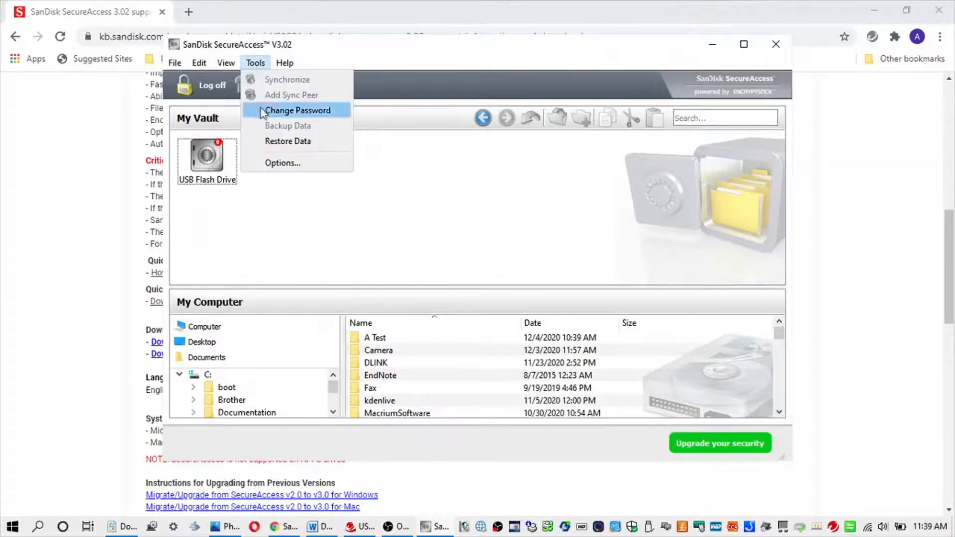
# Check the version details in Help > About, then log off to lock the vault.
pyautogui.moveTo(286, 64)
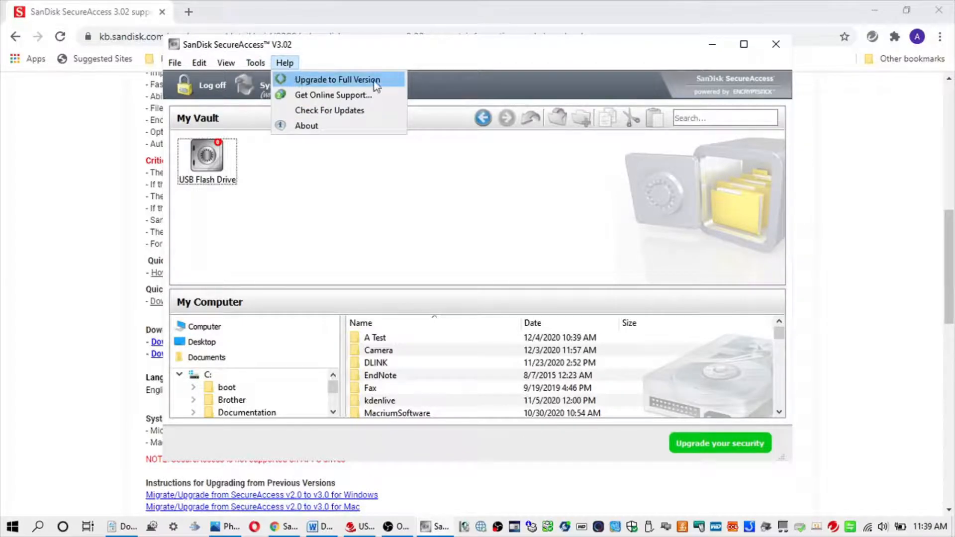
pyautogui.click(367, 128)
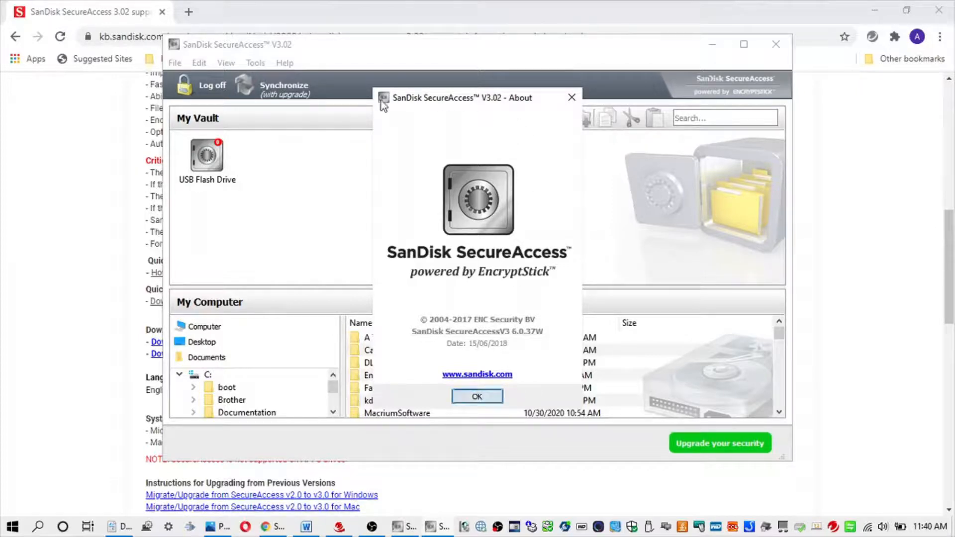
pyautogui.click(478, 397)
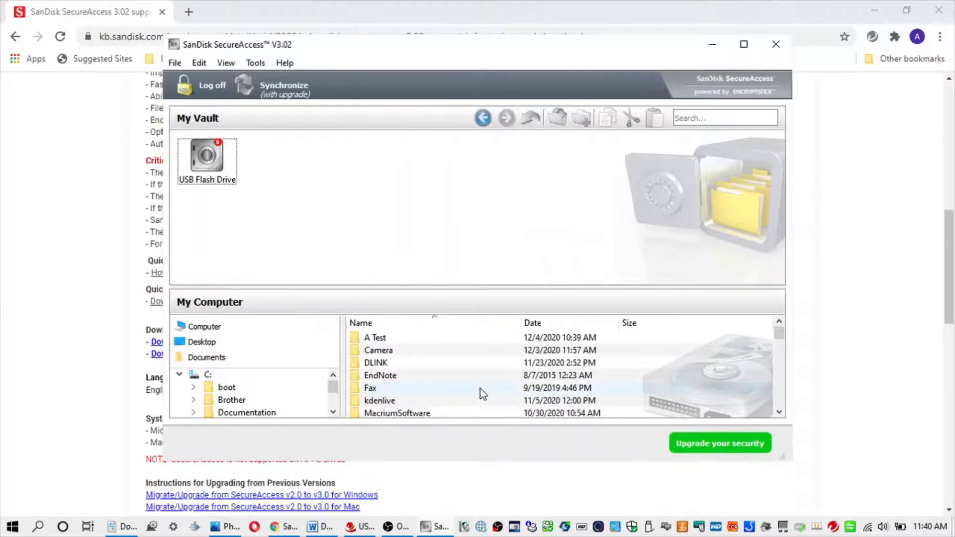
pyautogui.click(210, 86)
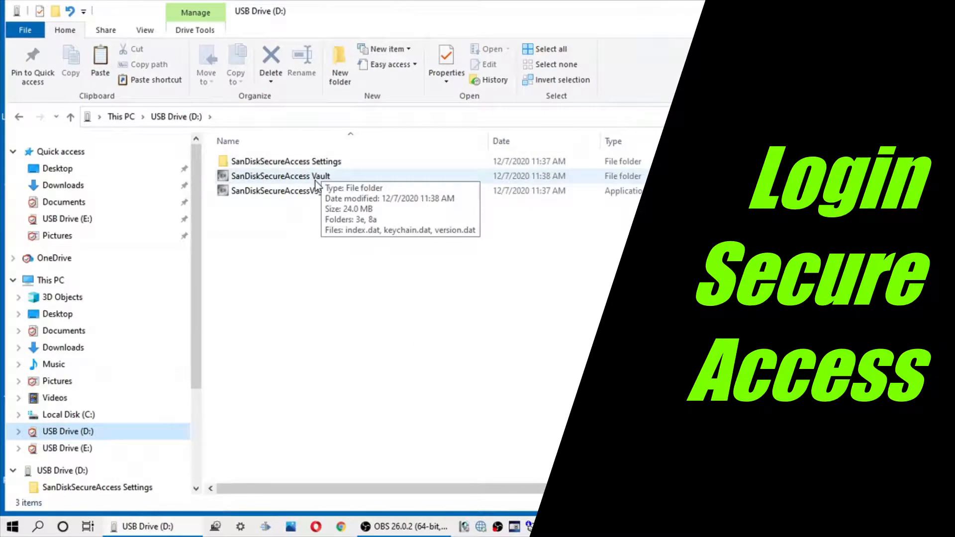
# Look inside the SanDiskSecureAccess Vault folder, then relaunch SanDiskSecureAccessV3_win from USB Drive (D:).
pyautogui.doubleClick(315, 178)
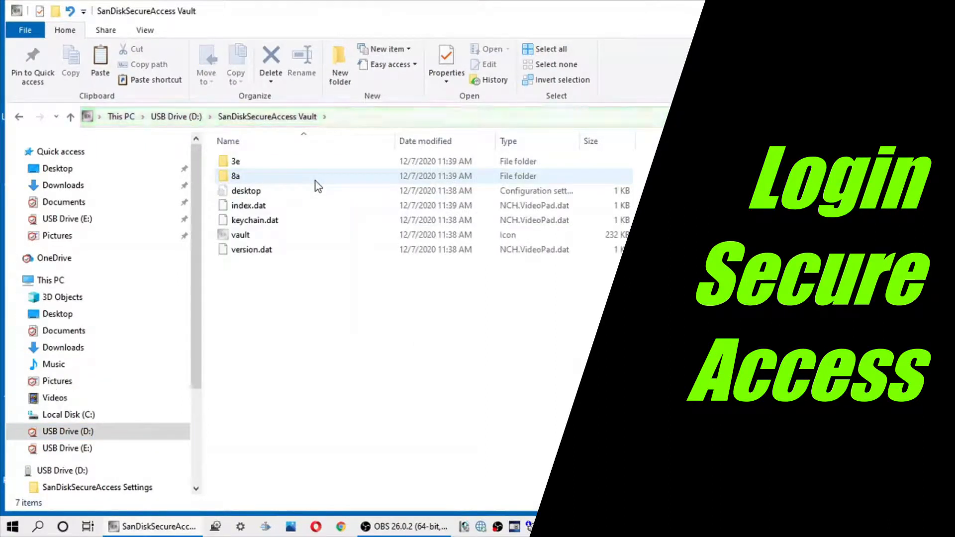
pyautogui.click(70, 117)
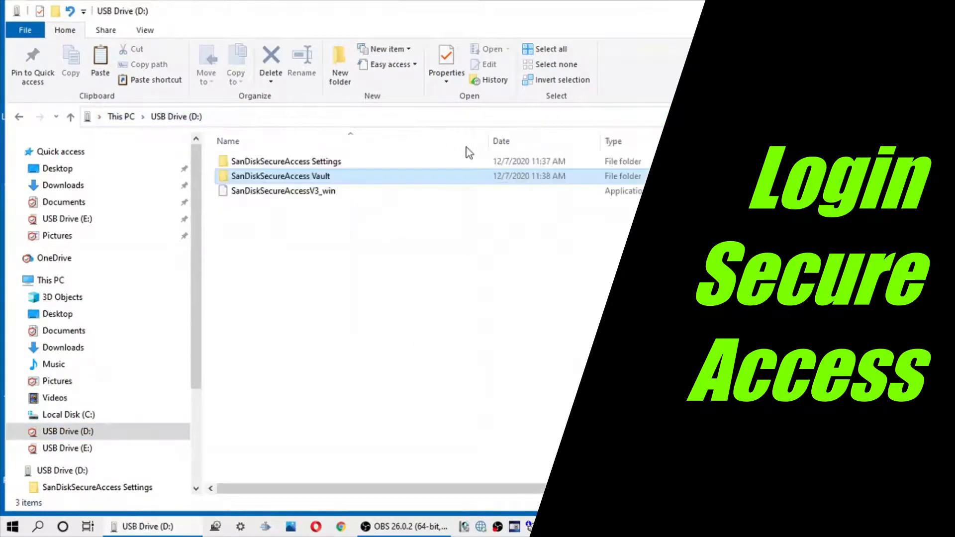
pyautogui.doubleClick(335, 193)
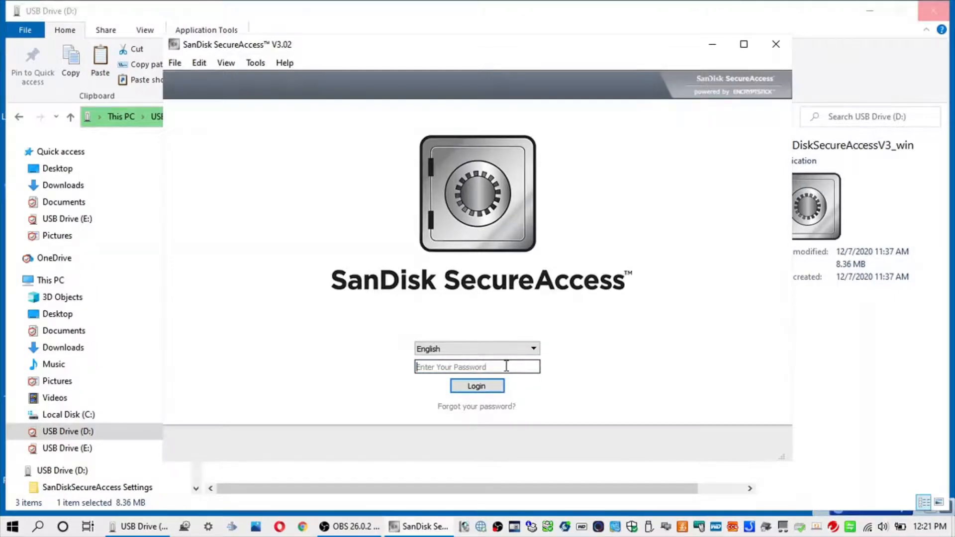
# Attempt a login with Caps Lock on and dismiss the incorrect password warning.
pyautogui.write('••••••••••')
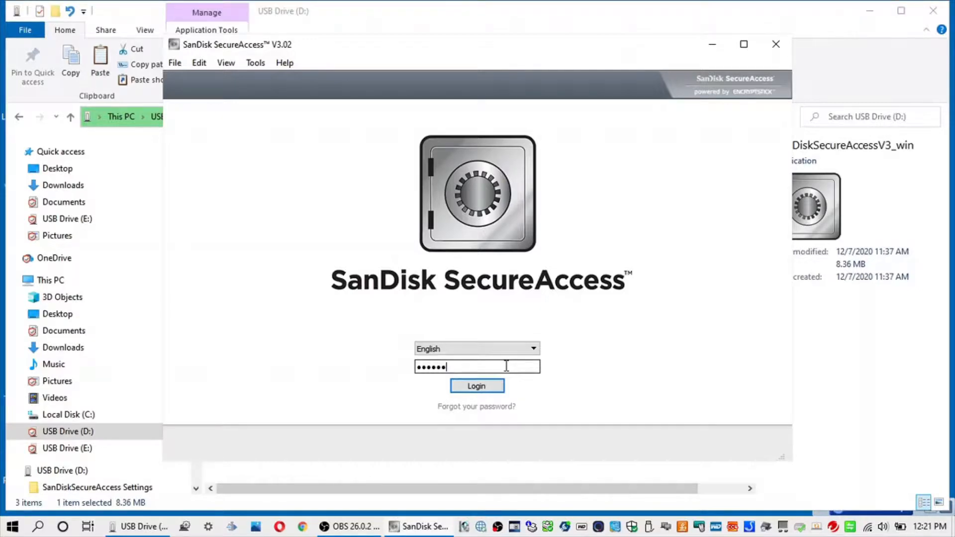
pyautogui.write('••')
pyautogui.click(477, 387)
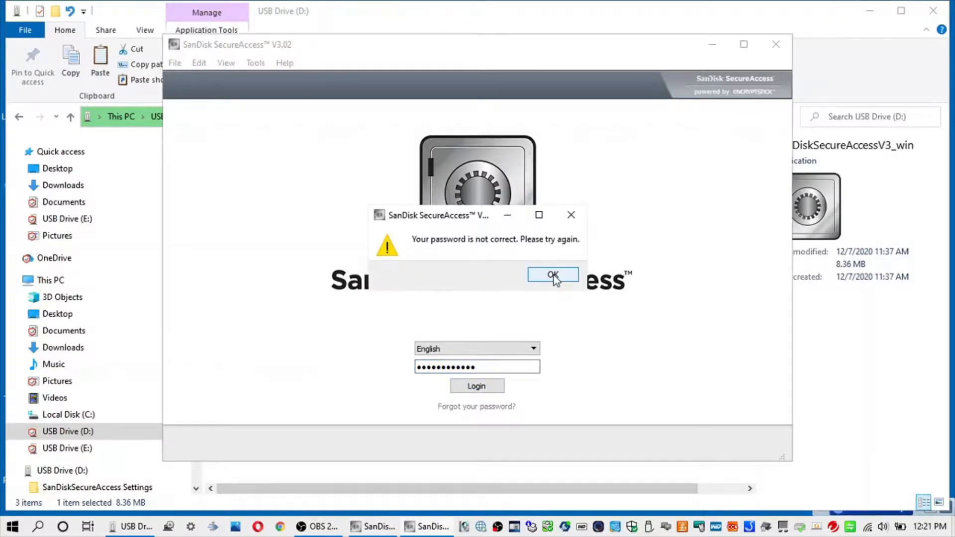
pyautogui.click(554, 275)
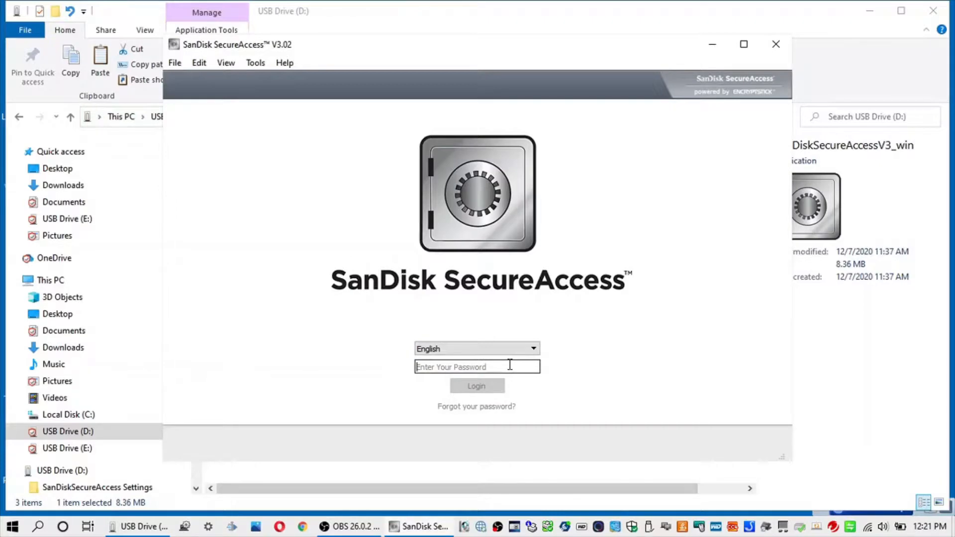
# Turn off Caps Lock, log into the vault with the correct password, then log off.
pyautogui.press('capslock')
pyautogui.write('a')
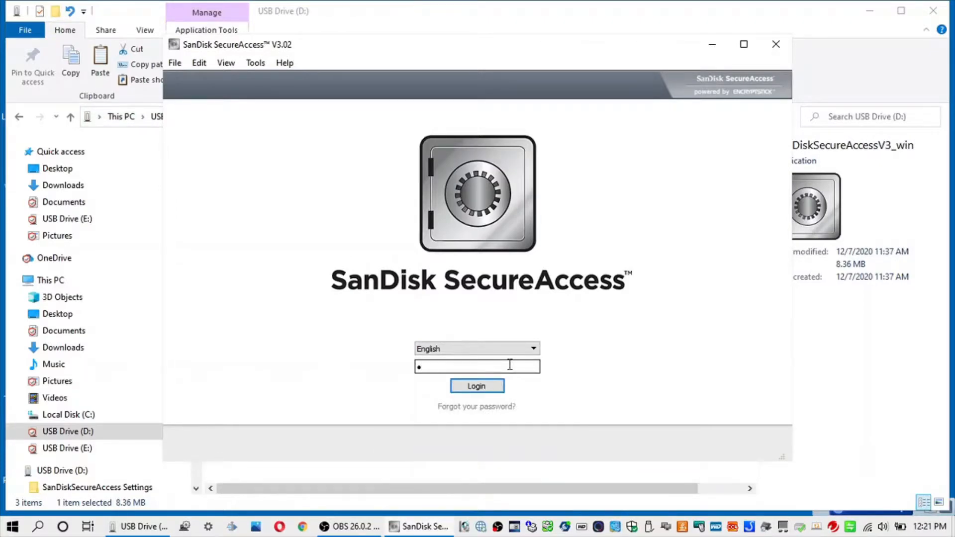
pyautogui.write('aaaaaaaaaaaa')
pyautogui.click(476, 387)
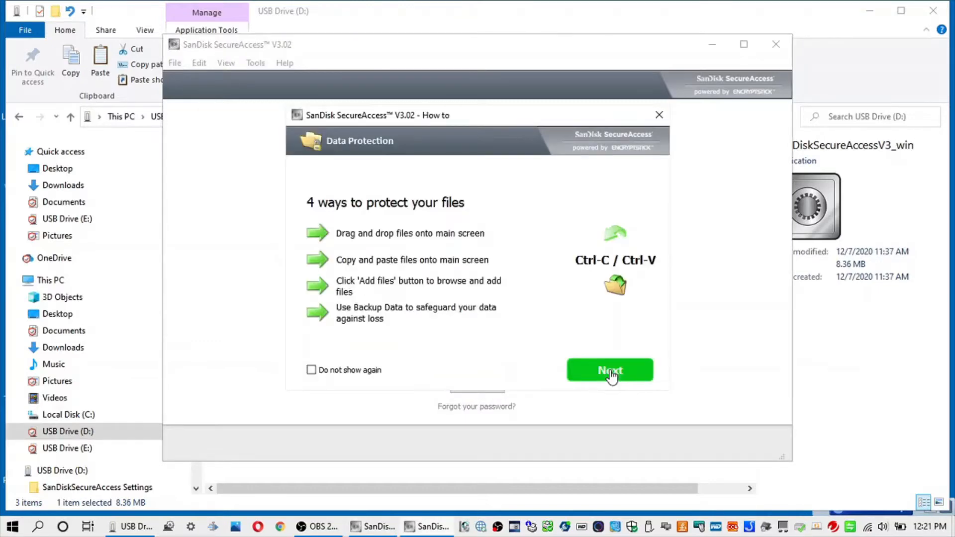
pyautogui.click(611, 373)
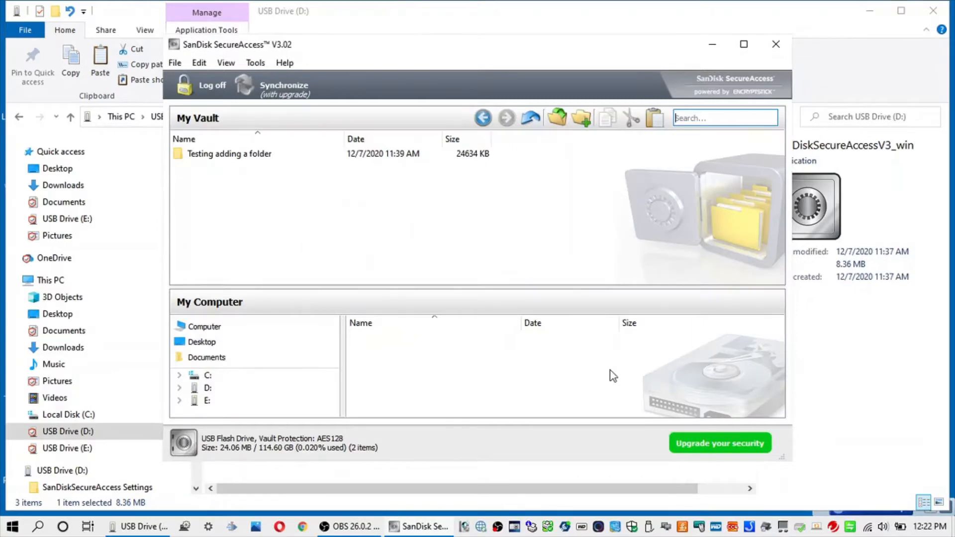
pyautogui.click(209, 87)
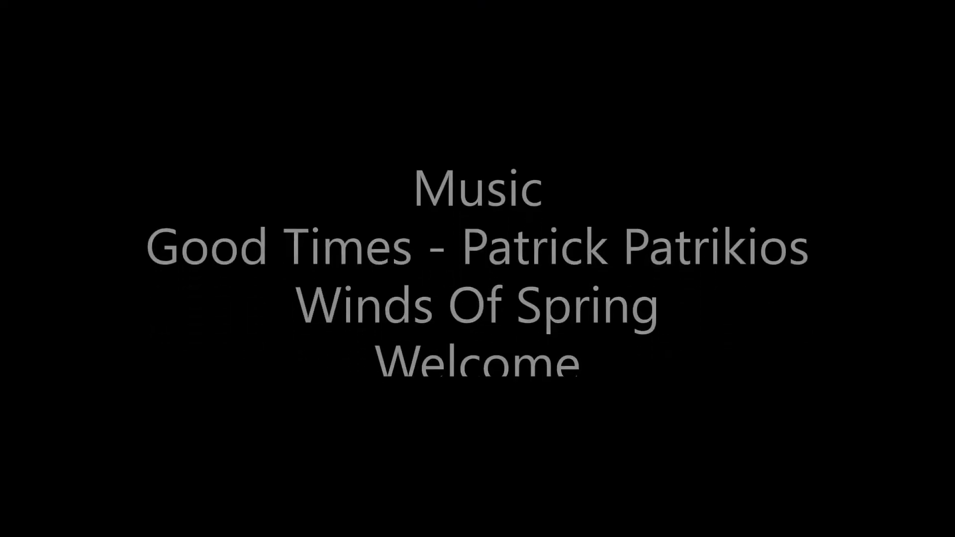